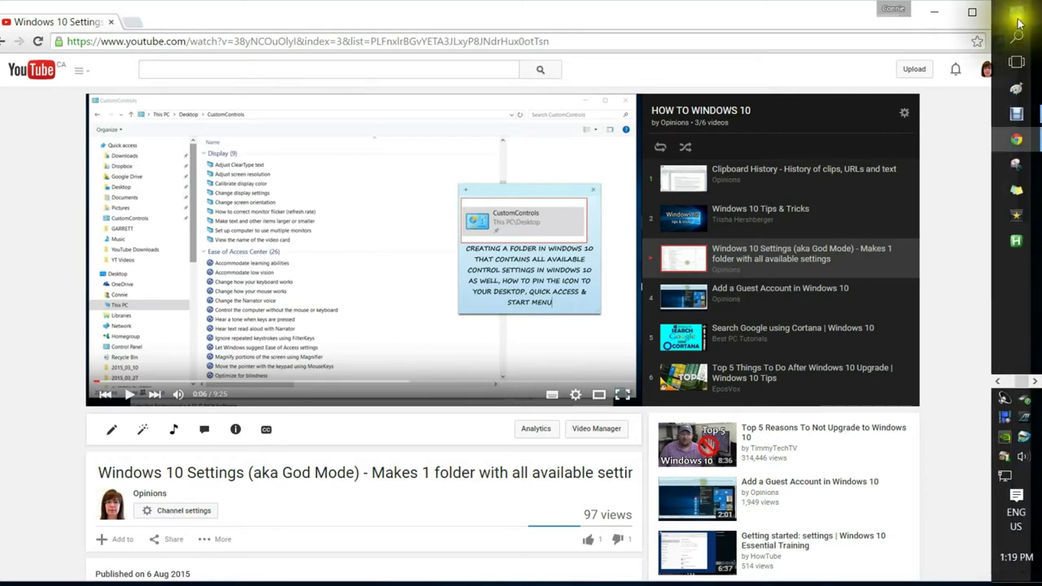
# - Search 'def' from Start and launch Defragment and Optimize Drives from the results
pyautogui.click(1019, 25)
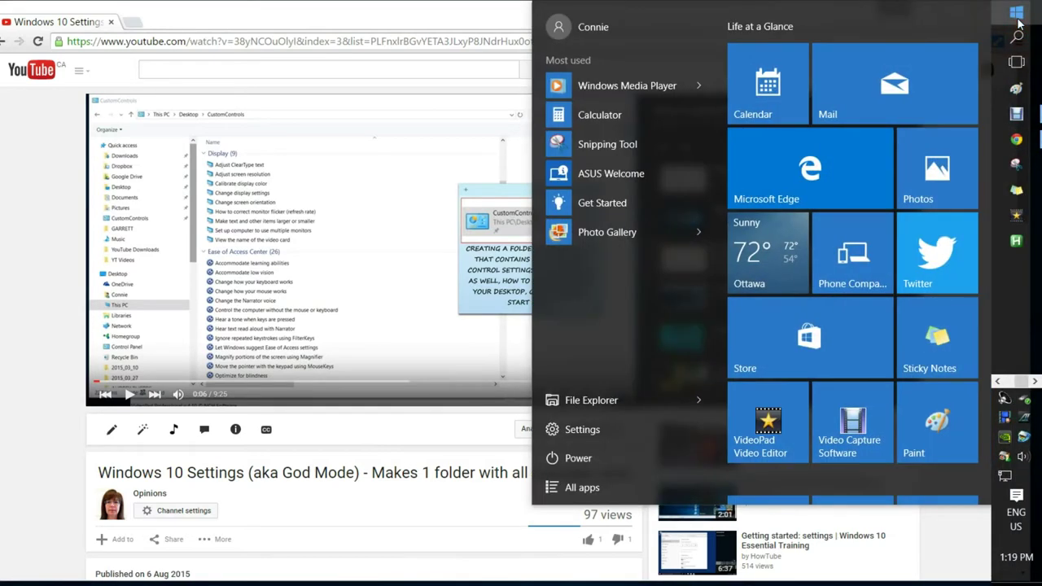
pyautogui.write('def')
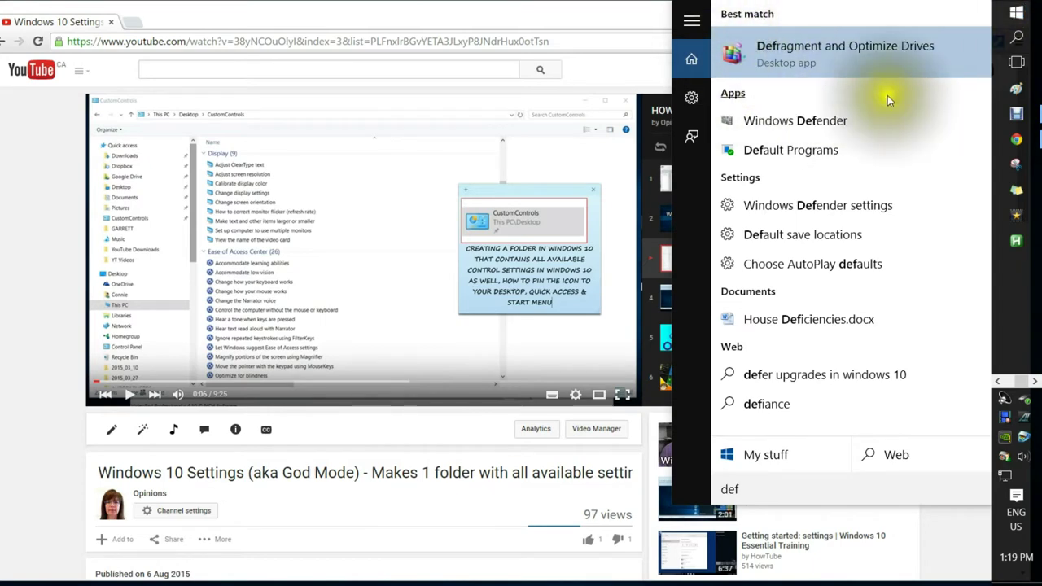
pyautogui.click(806, 54)
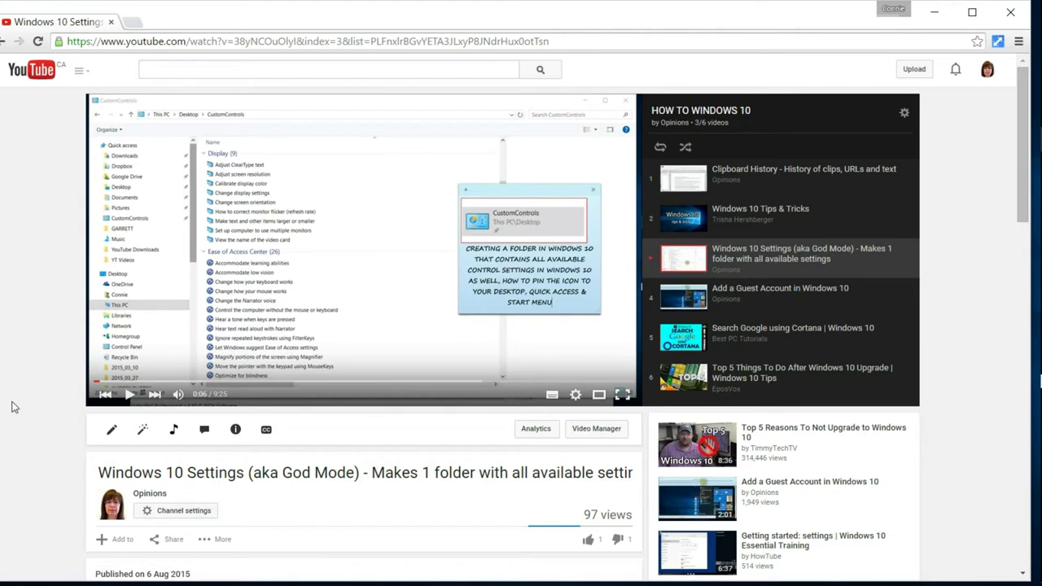
# - Reveal the taskbar to bring up File Explorer at Quick access
pyautogui.moveTo(1029, 24)
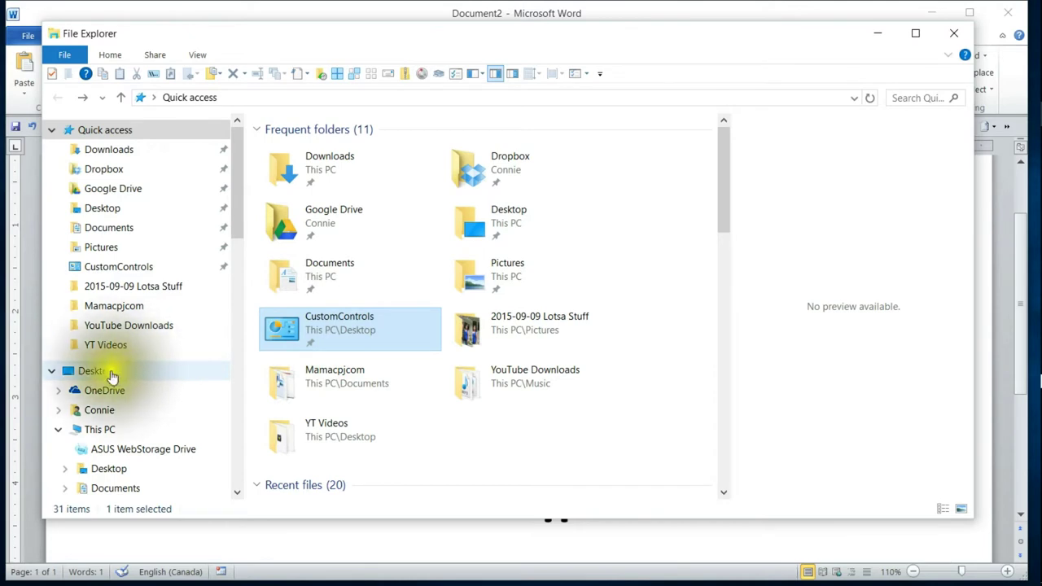
# - Open the CustomControls folder and re-expand its Administrative Tools group to list all 11 tools
pyautogui.click(349, 324)
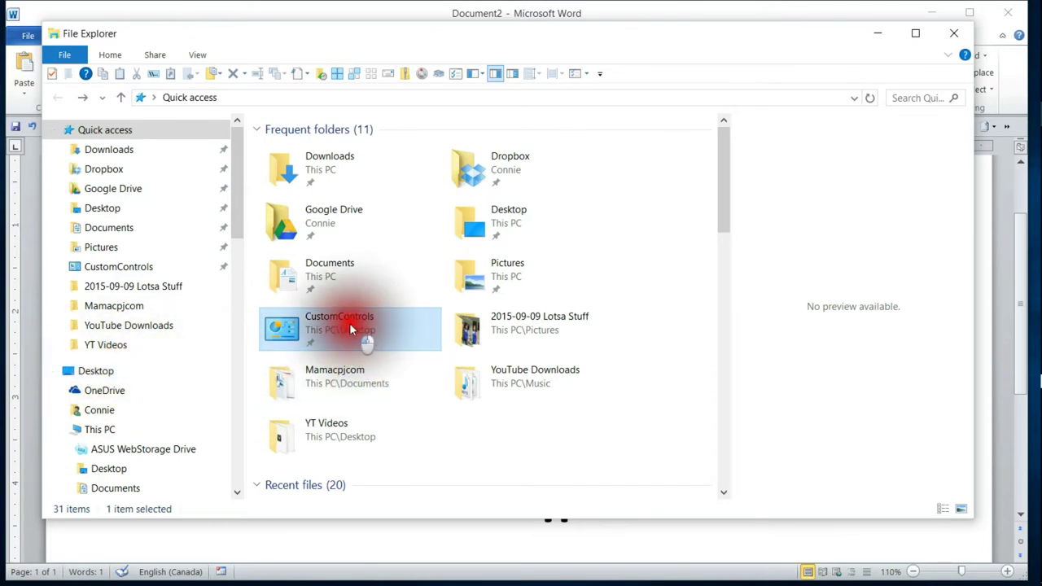
pyautogui.doubleClick(349, 323)
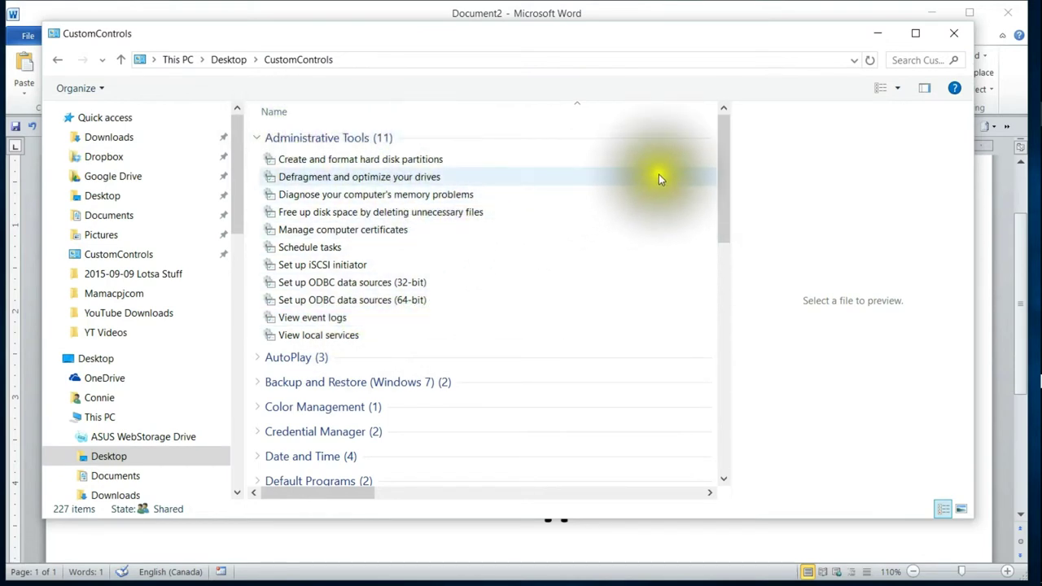
pyautogui.moveTo(727, 149)
pyautogui.mouseDown()
pyautogui.moveTo(727, 168)
pyautogui.moveTo(730, 155)
pyautogui.mouseUp()
pyautogui.click(257, 138)
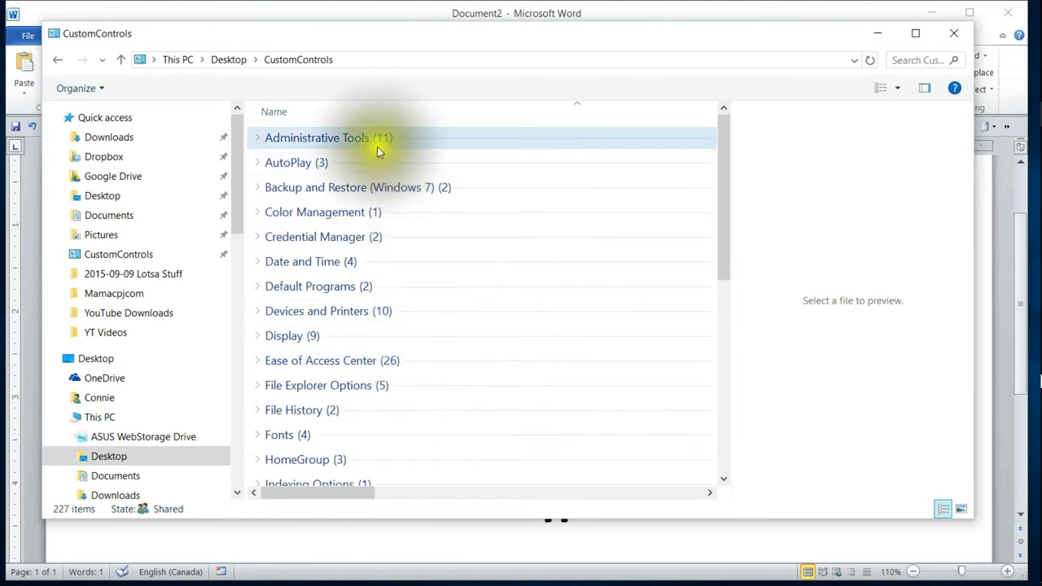
pyautogui.click(257, 139)
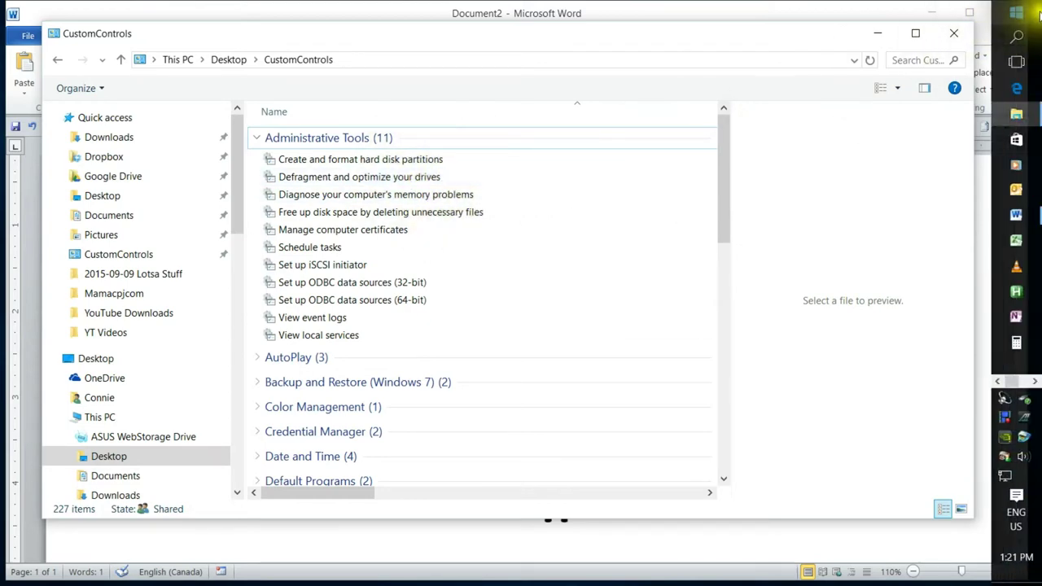
pyautogui.click(1014, 15)
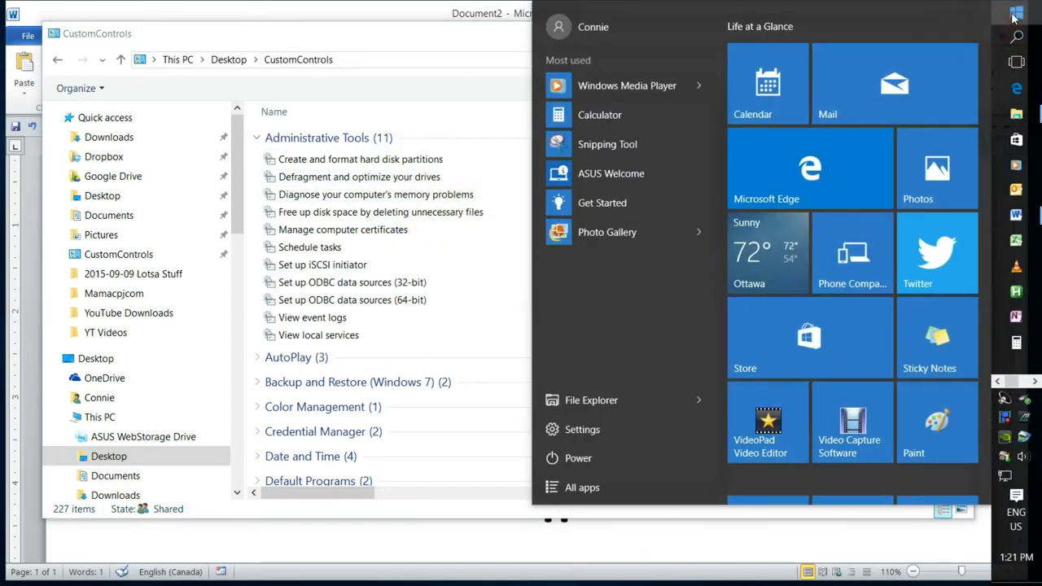
# - Dismiss the Start menu and launch 'Defragment and optimize your drives' from Administrative Tools
pyautogui.click(1014, 14)
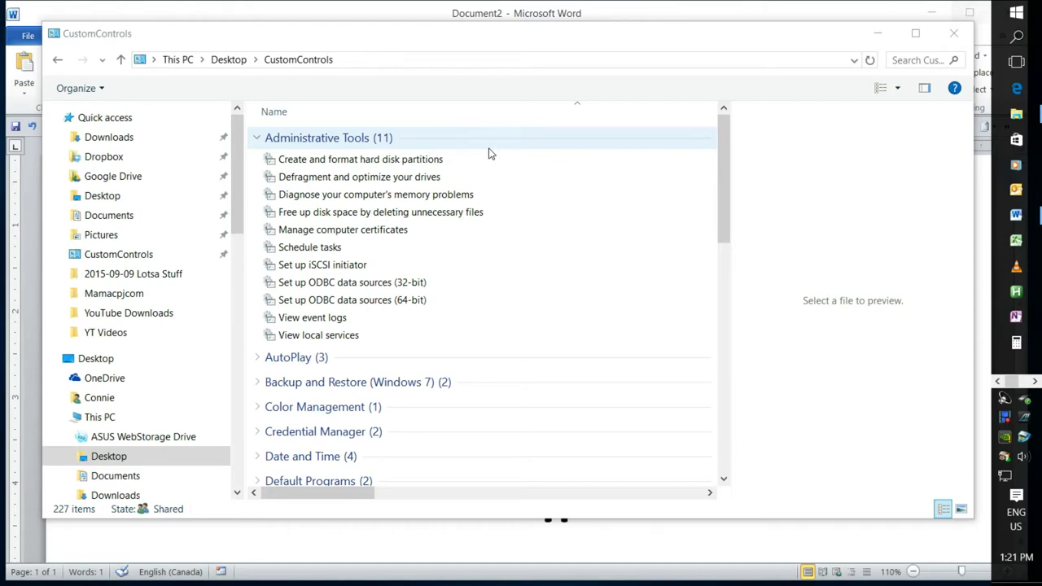
pyautogui.click(263, 137)
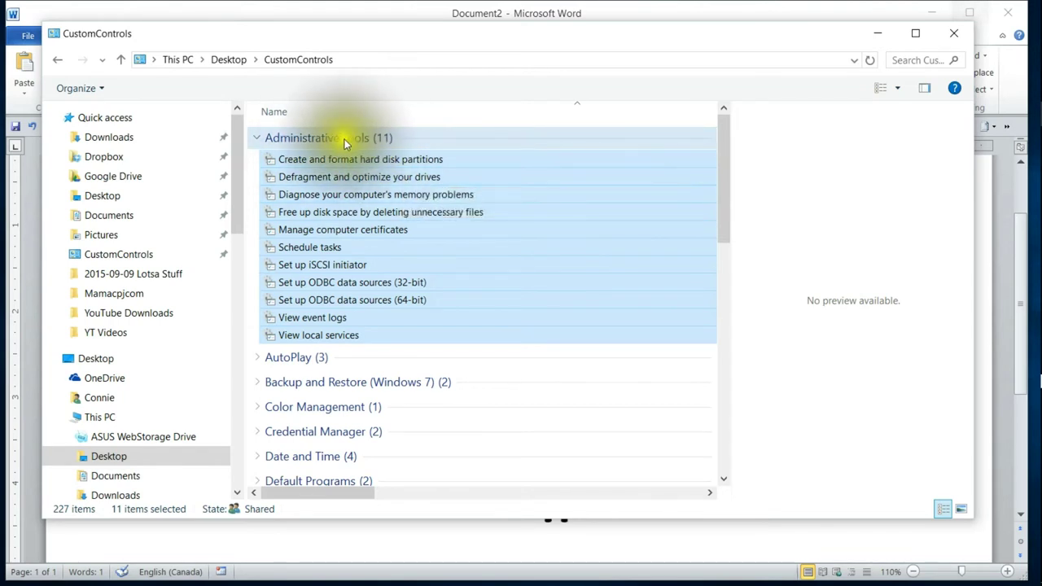
pyautogui.click(335, 176)
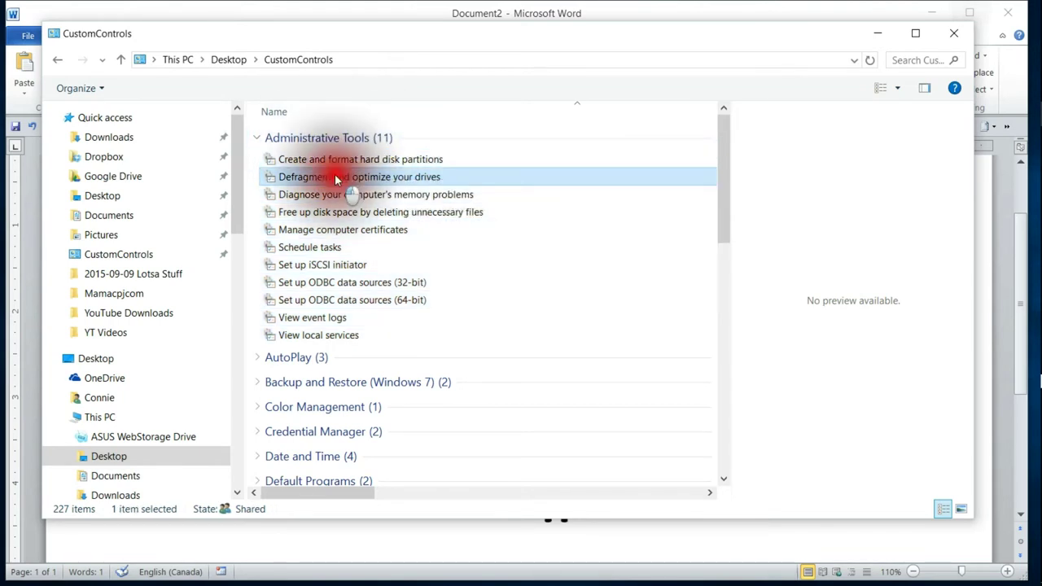
pyautogui.doubleClick(335, 175)
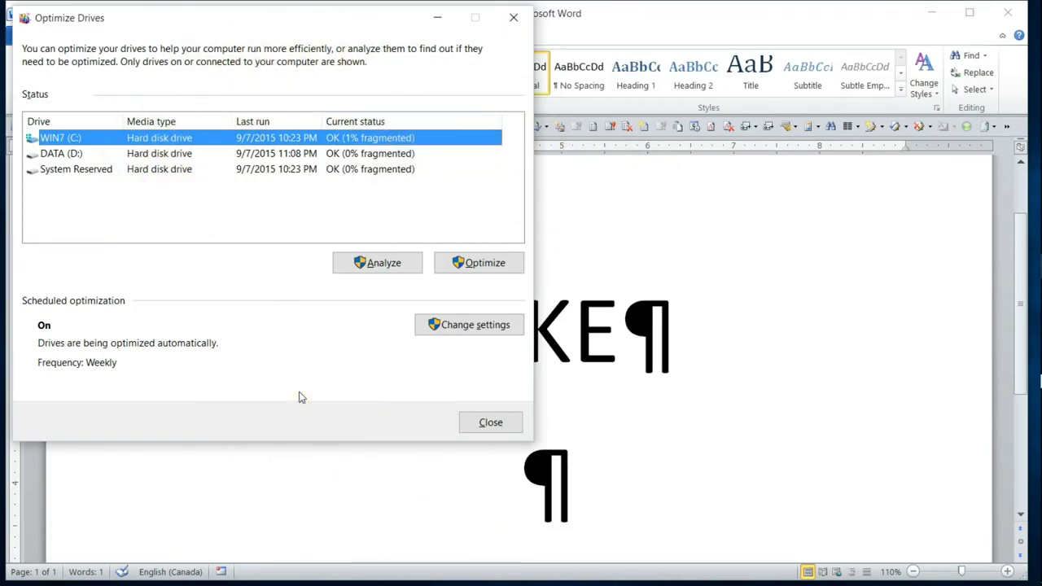
# - Check the WIN7 (C:), DATA (D:) and System Reserved rows, all OK at 0–1% fragmented
pyautogui.click(301, 394)
pyautogui.click(326, 114)
pyautogui.click(76, 153)
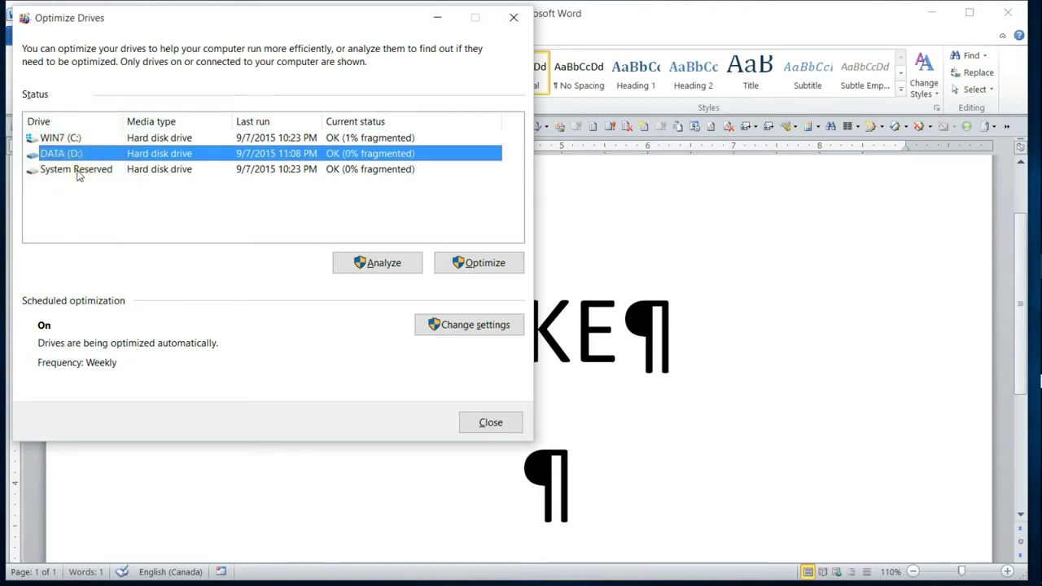
pyautogui.click(78, 170)
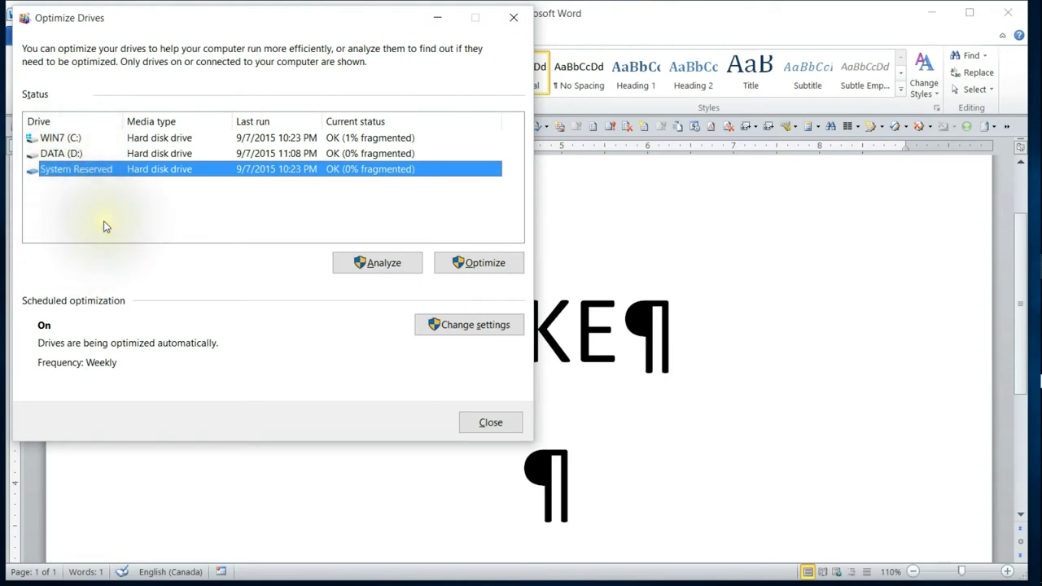
pyautogui.press('Up')
pyautogui.press('Up')
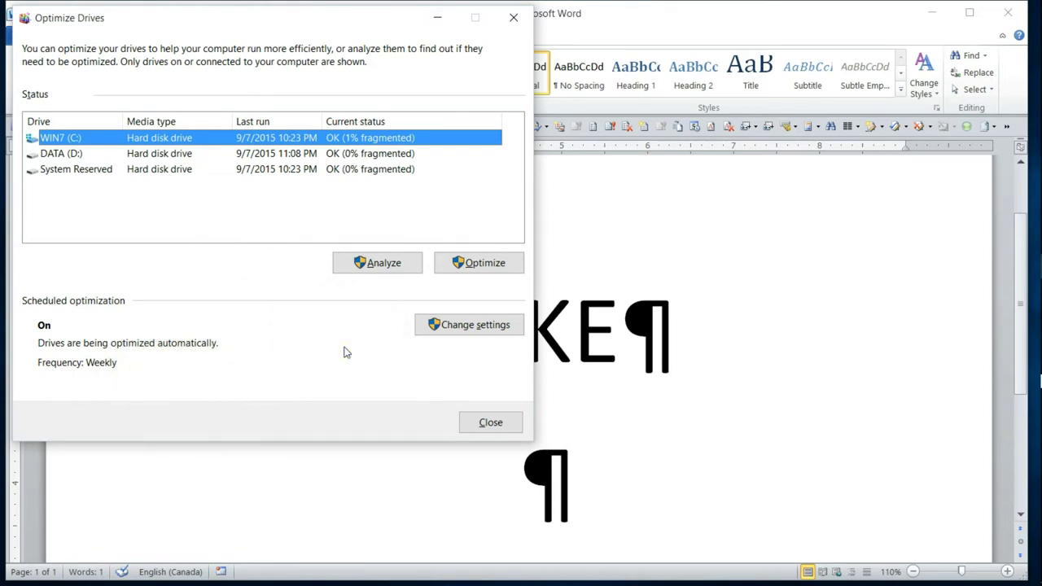
# - Open the optimization schedule settings and confirm Weekly as the run frequency
pyautogui.click(482, 327)
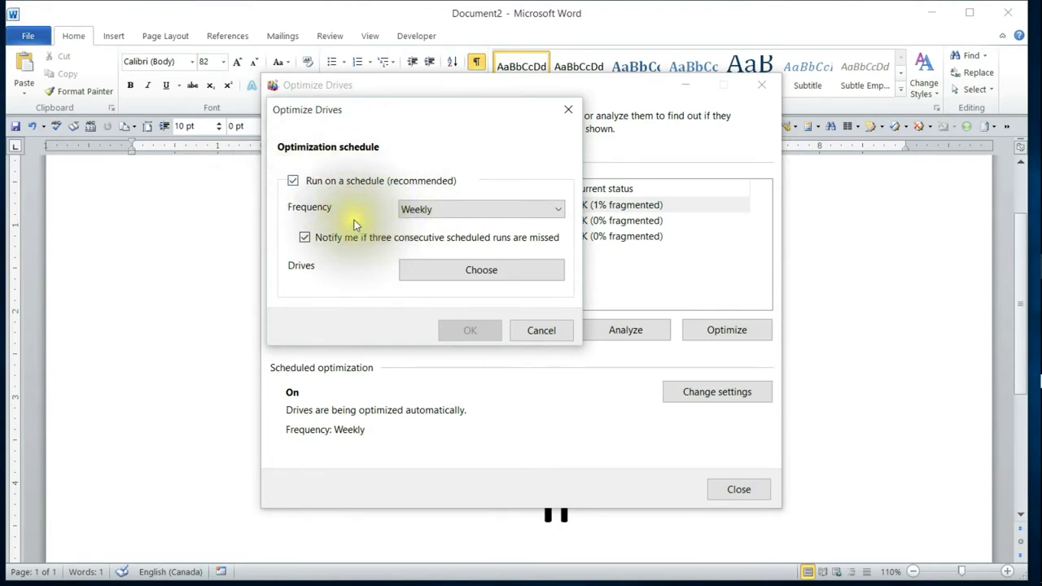
pyautogui.click(558, 206)
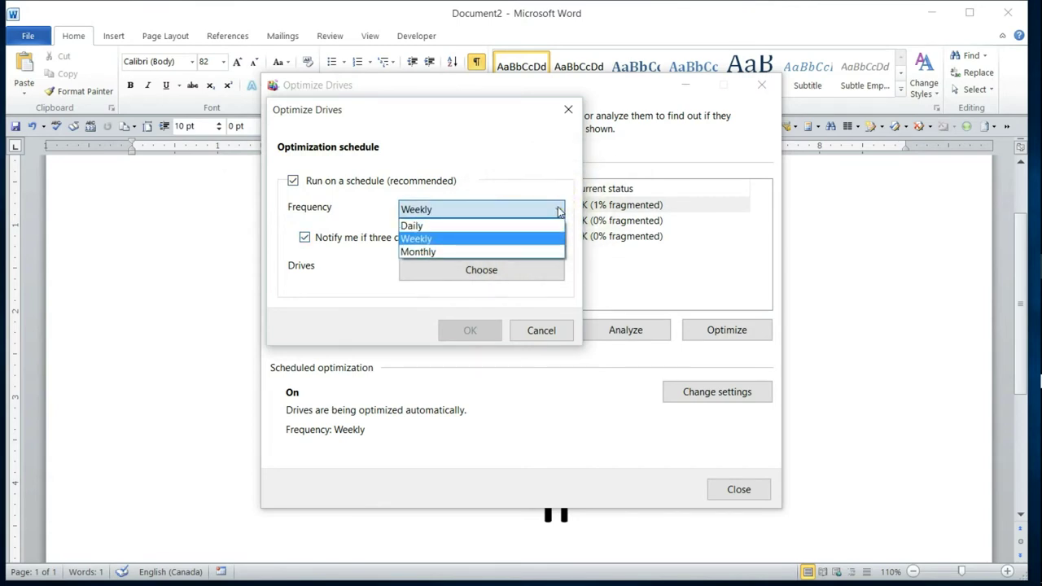
pyautogui.click(558, 211)
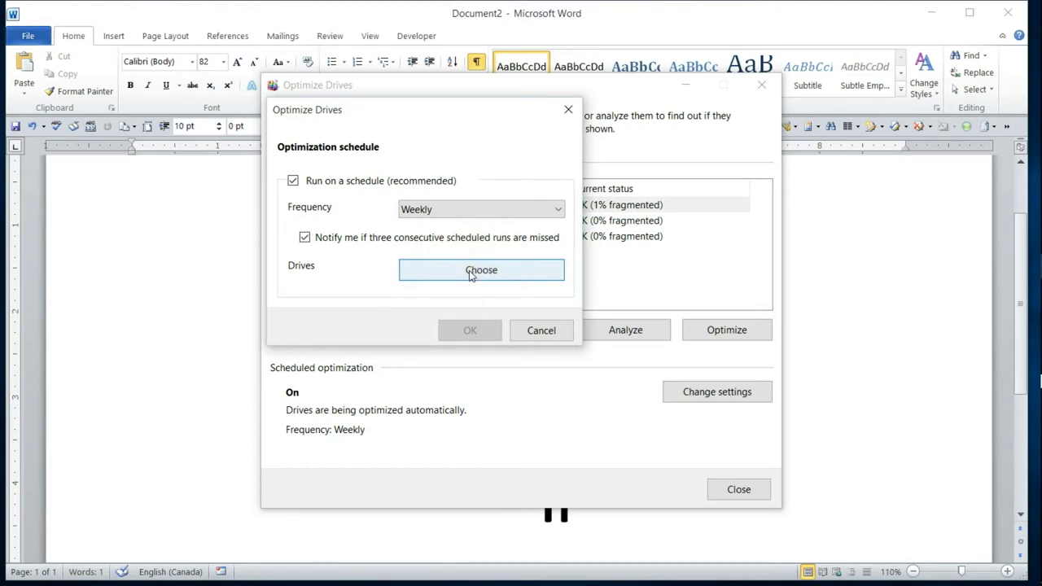
pyautogui.click(453, 277)
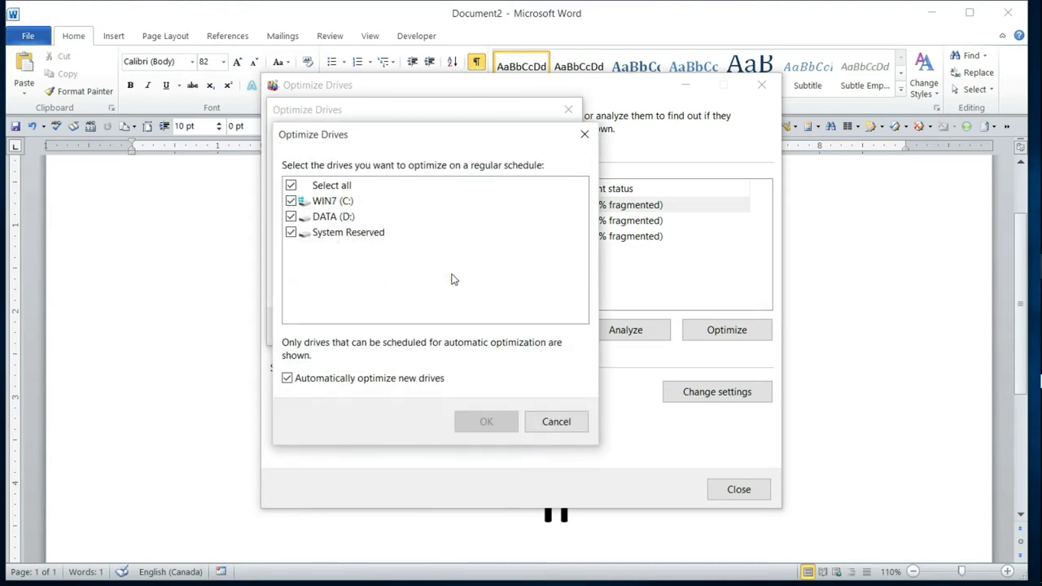
pyautogui.click(292, 217)
pyautogui.click(291, 183)
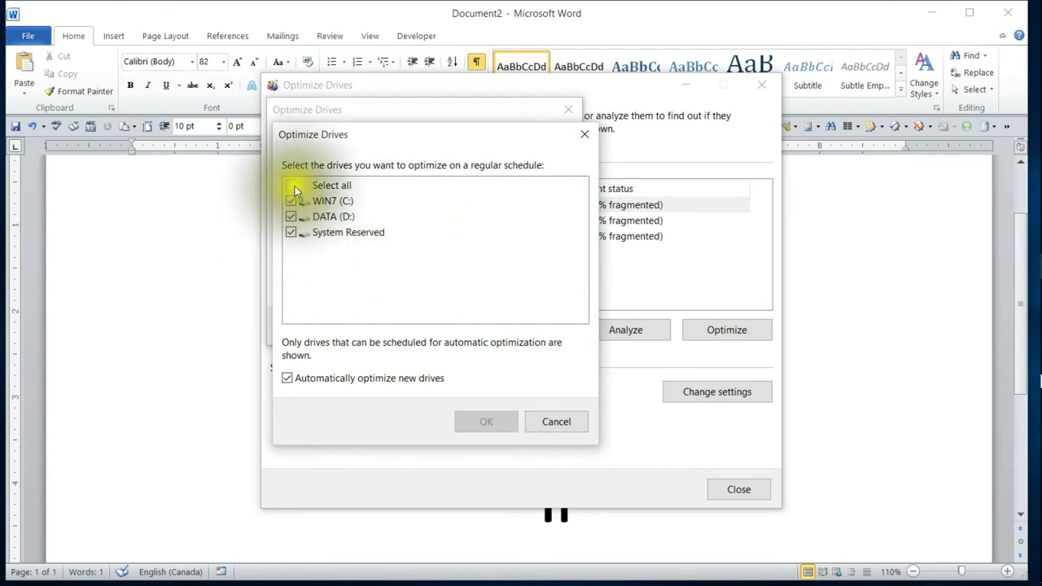
pyautogui.click(291, 201)
pyautogui.click(291, 201)
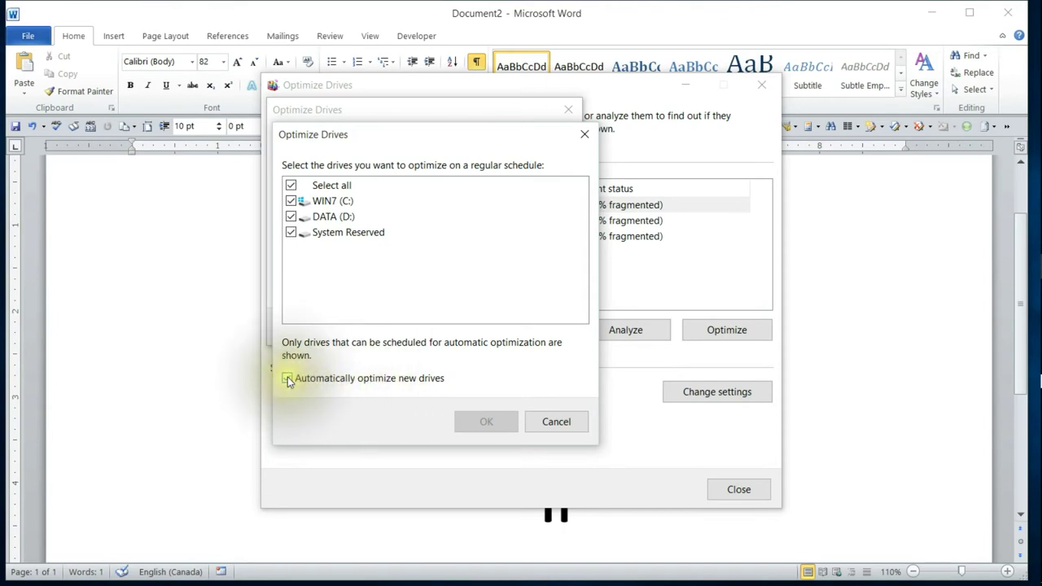
pyautogui.click(567, 423)
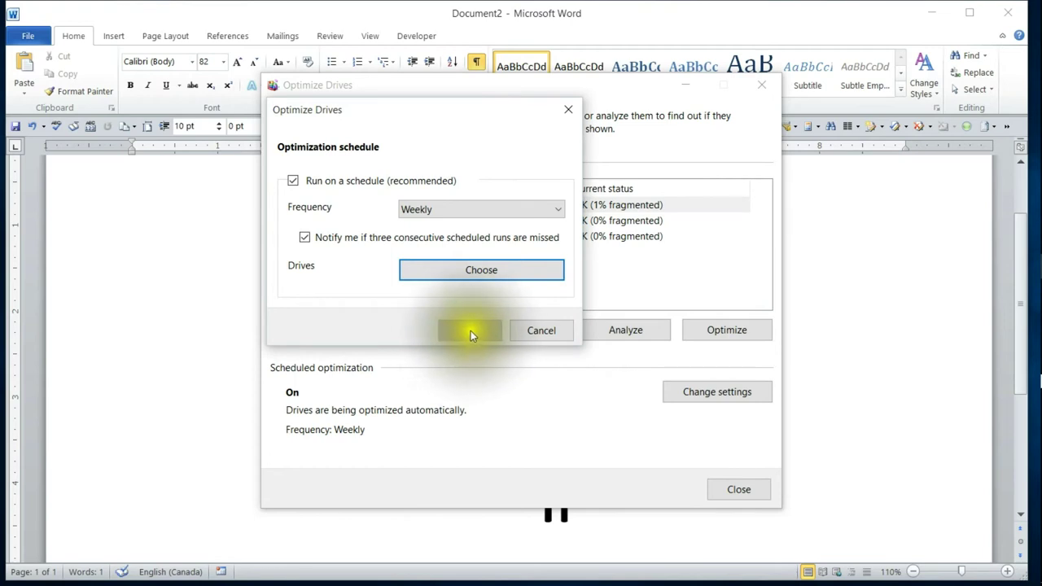
pyautogui.press('alt')
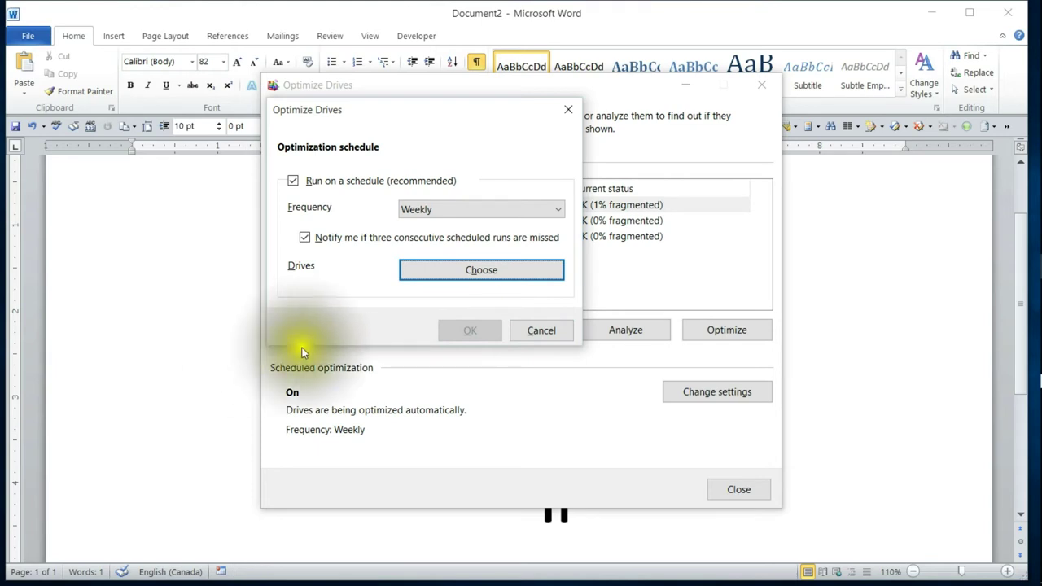
# - Cancel the schedule dialog, leaving weekly scheduled optimization unchanged
pyautogui.click(542, 332)
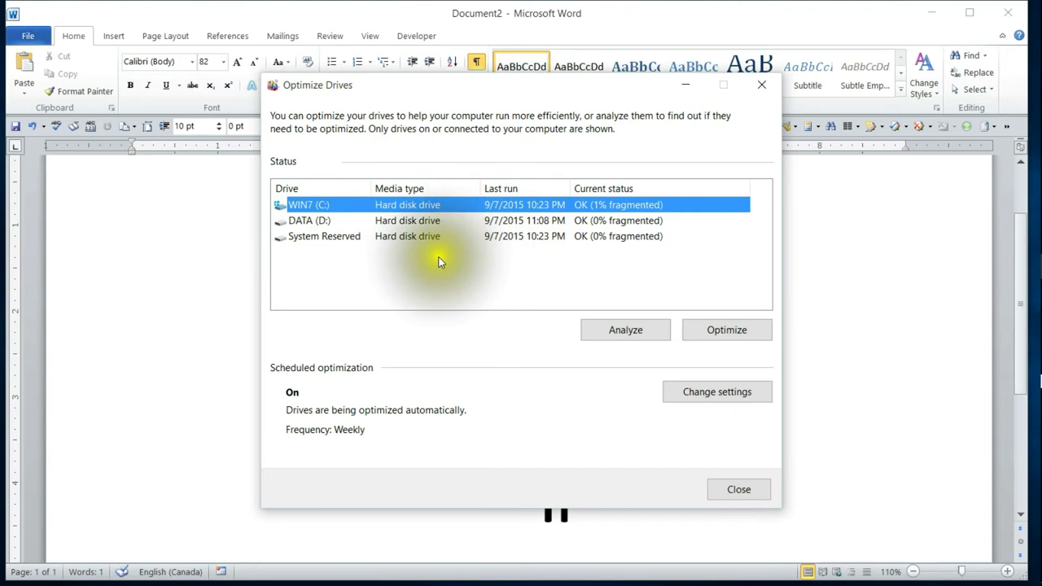
# - Analyze WIN7 (C:), found 6% fragmented, and start optimizing it
pyautogui.click(626, 332)
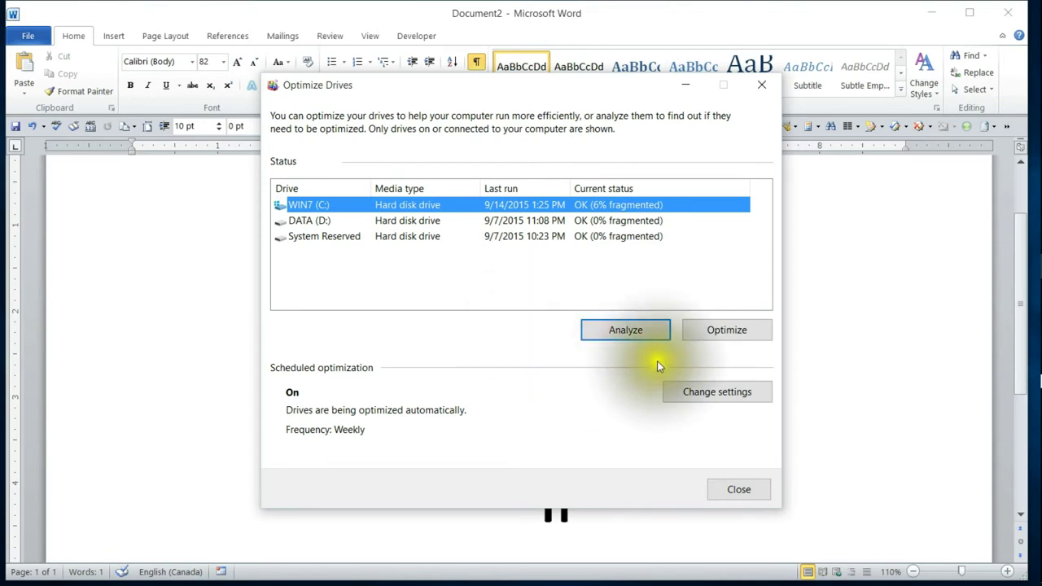
pyautogui.click(727, 329)
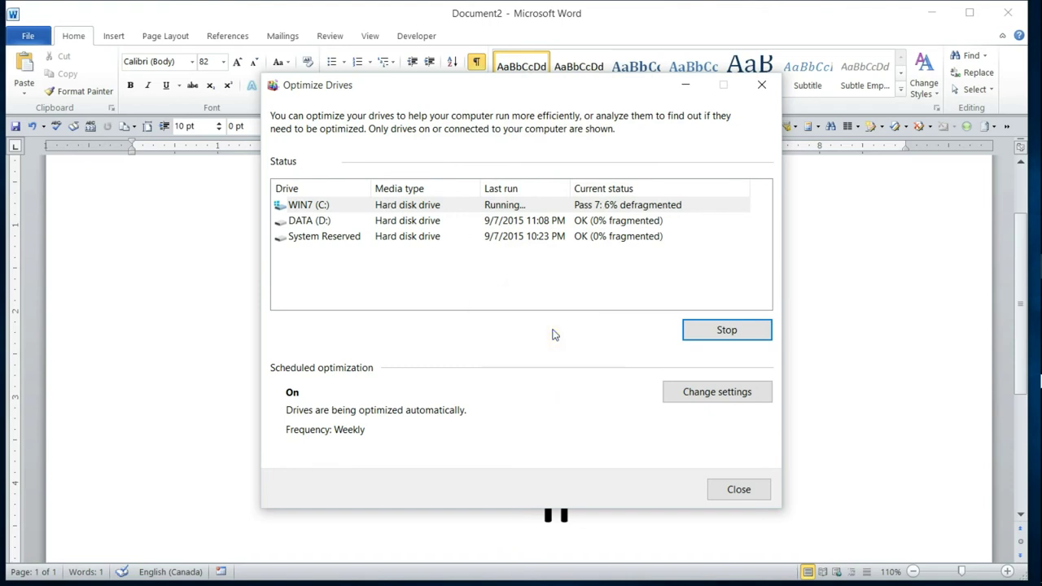
# - Stop the WIN7 (C:) optimization once it reaches Pass 7 at 6% defragmented
pyautogui.click(747, 333)
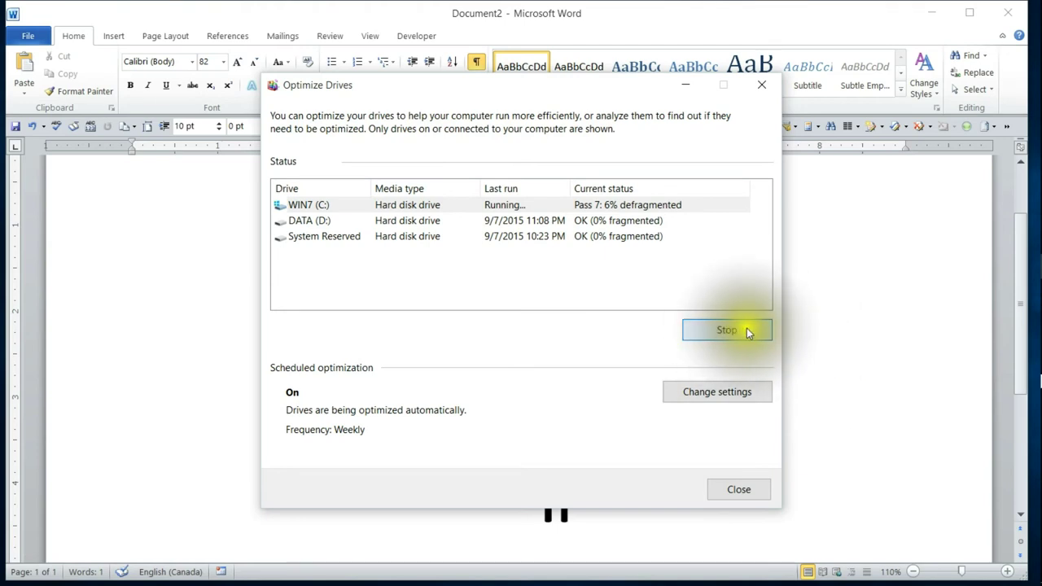